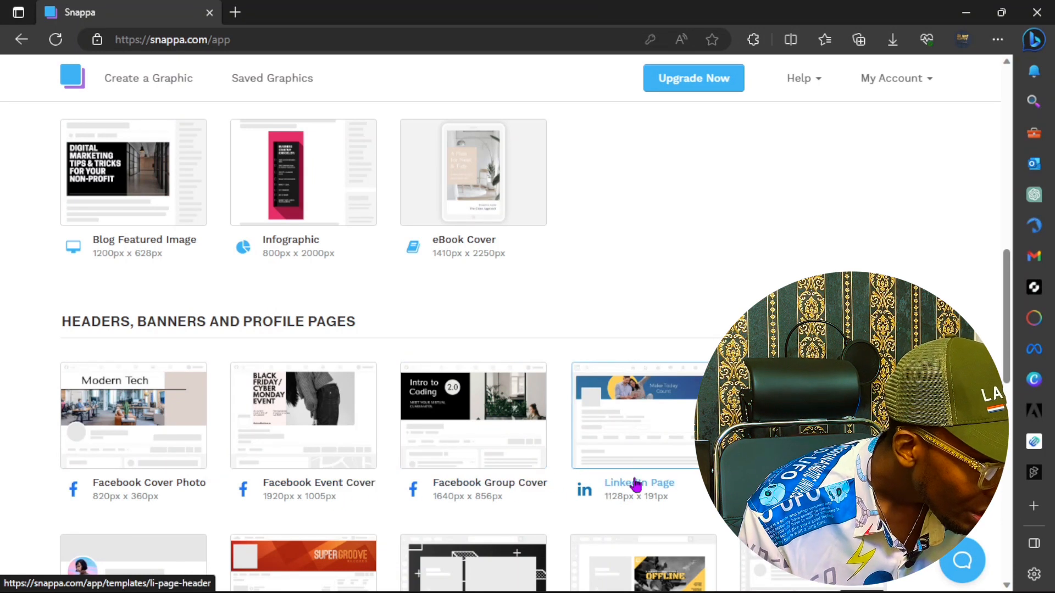
Step: Scroll to the 2560×1440 YouTube Banner card and bring up its link context menu
scroll(797, 483, down, 4)
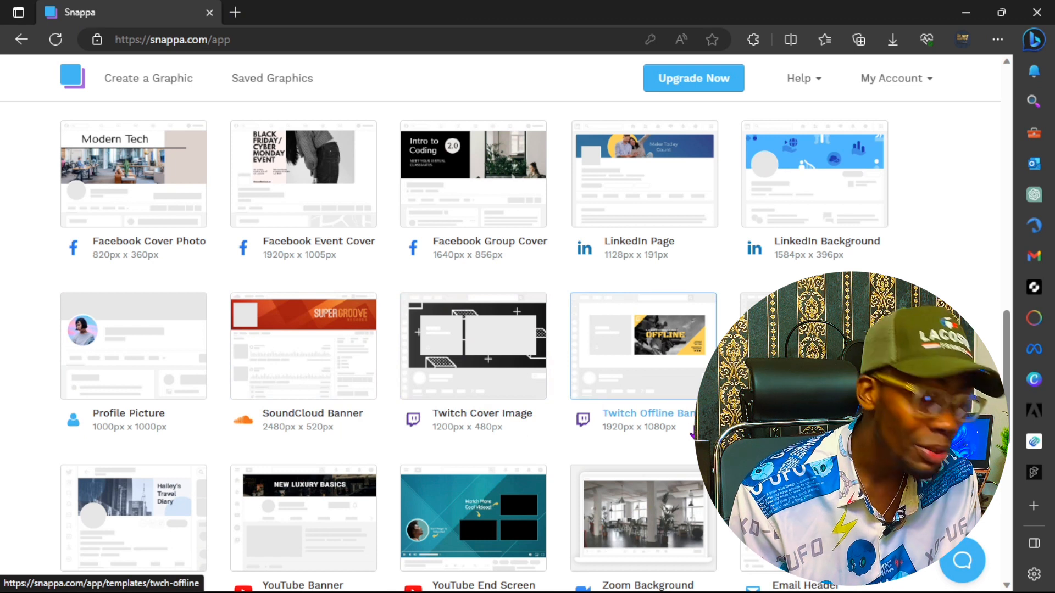
scroll(796, 522, down, 4)
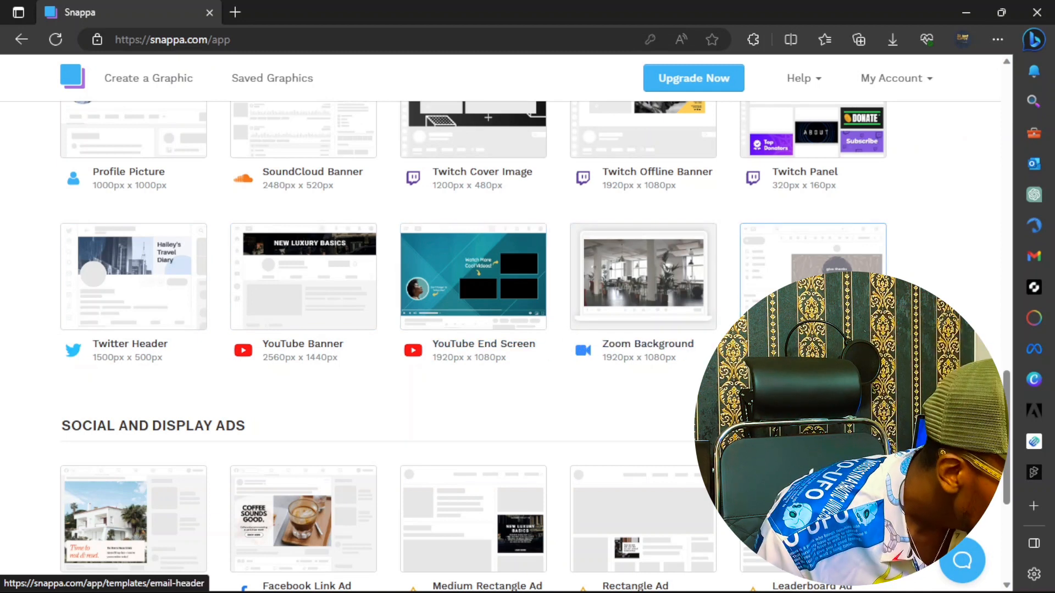
scroll(813, 275, down, 4)
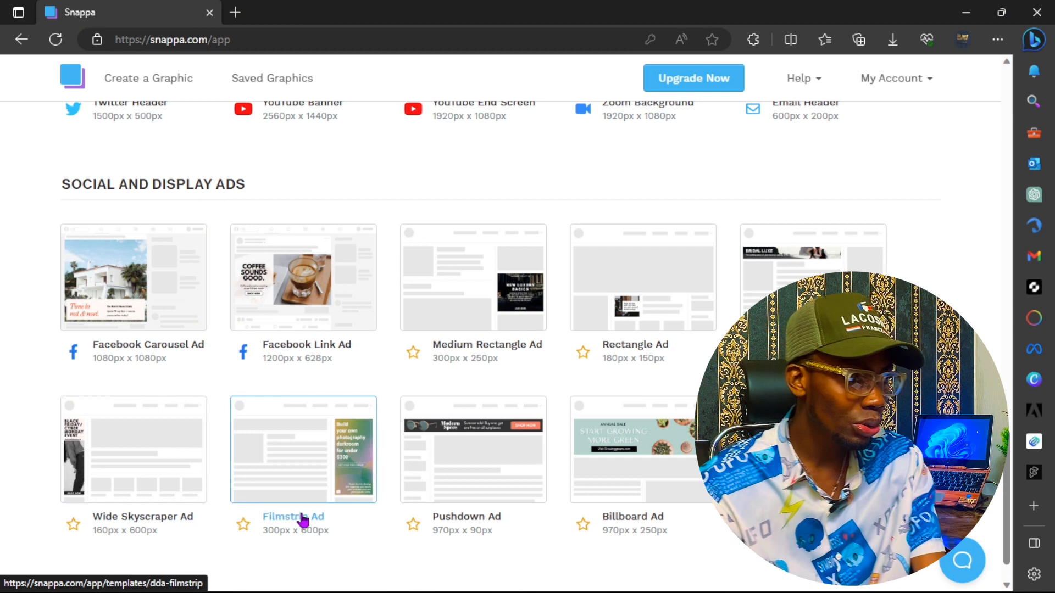
scroll(308, 519, down, 1)
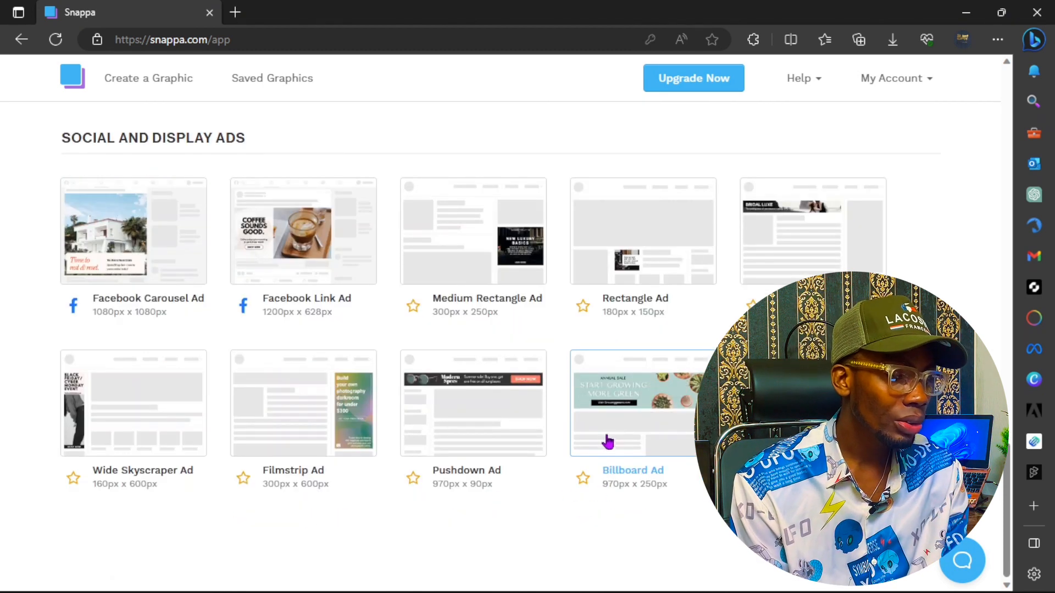
scroll(604, 439, up, 4)
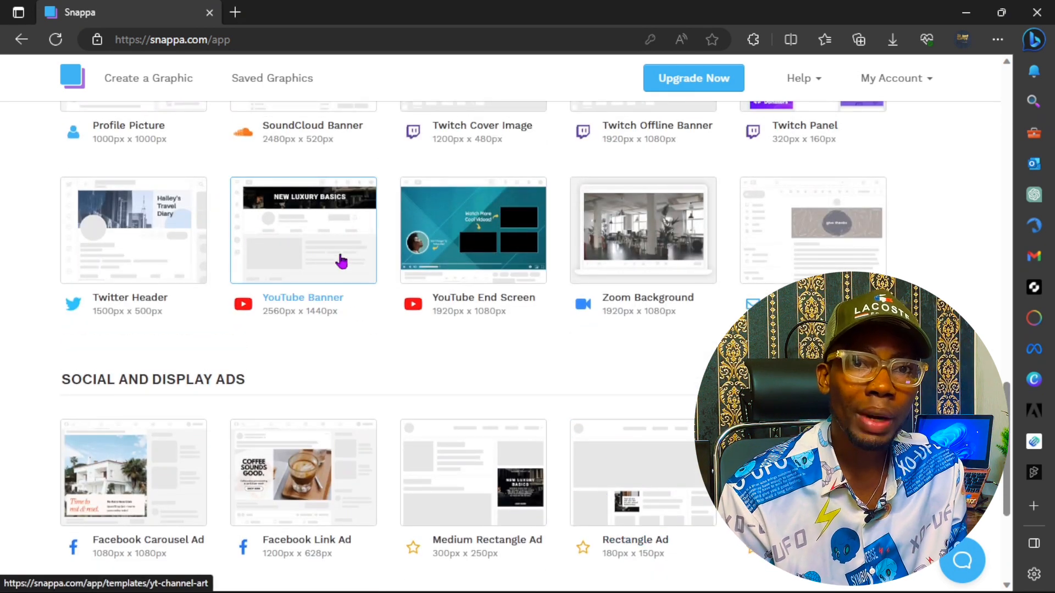
scroll(342, 263, up, 4)
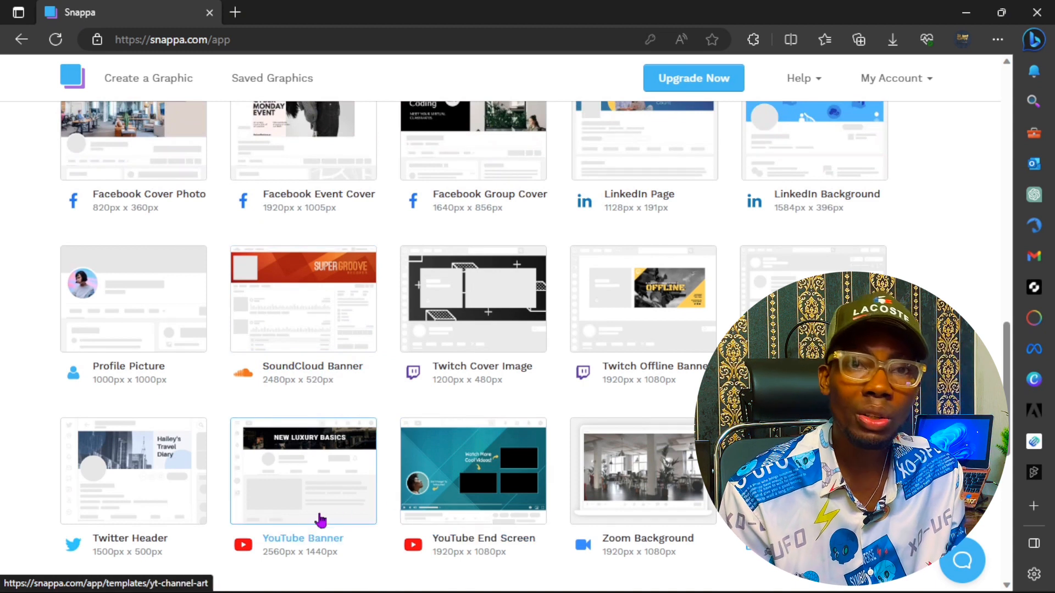
right_click(306, 544)
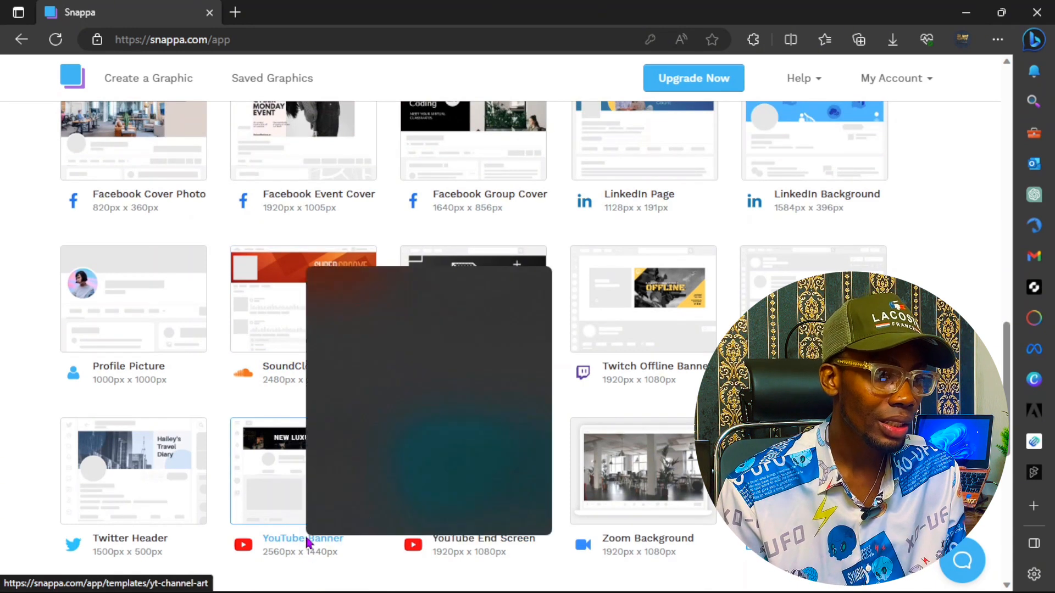
Step: Open the YouTube Banner templates in a new tab and switch to that tab
click(380, 280)
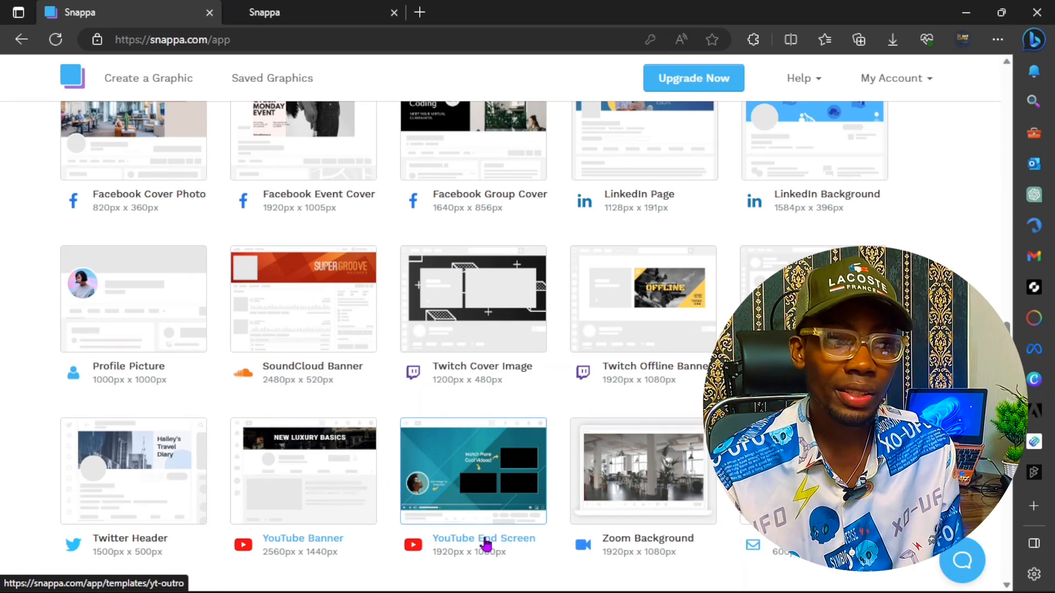
click(486, 541)
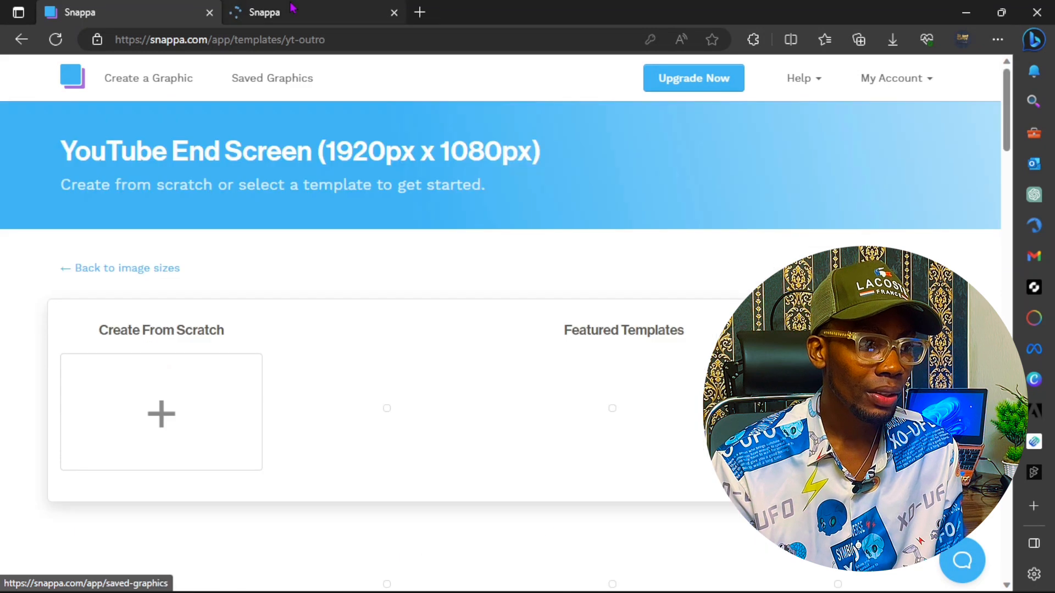
click(291, 6)
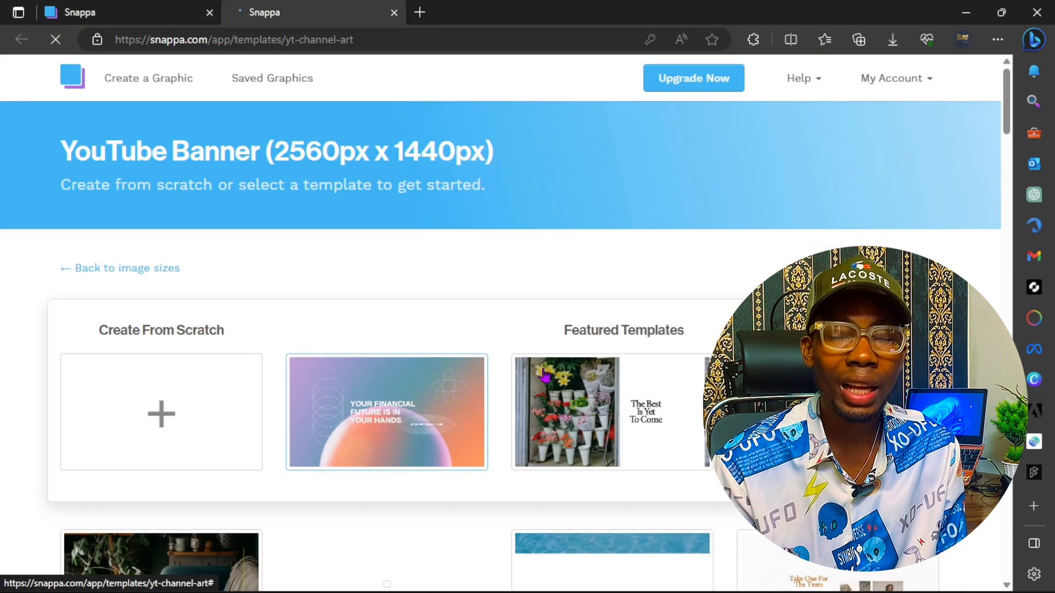
Step: Browse the YouTube Banner templates and open 'Master Chef Recipes' in the editor
scroll(594, 438, down, 4)
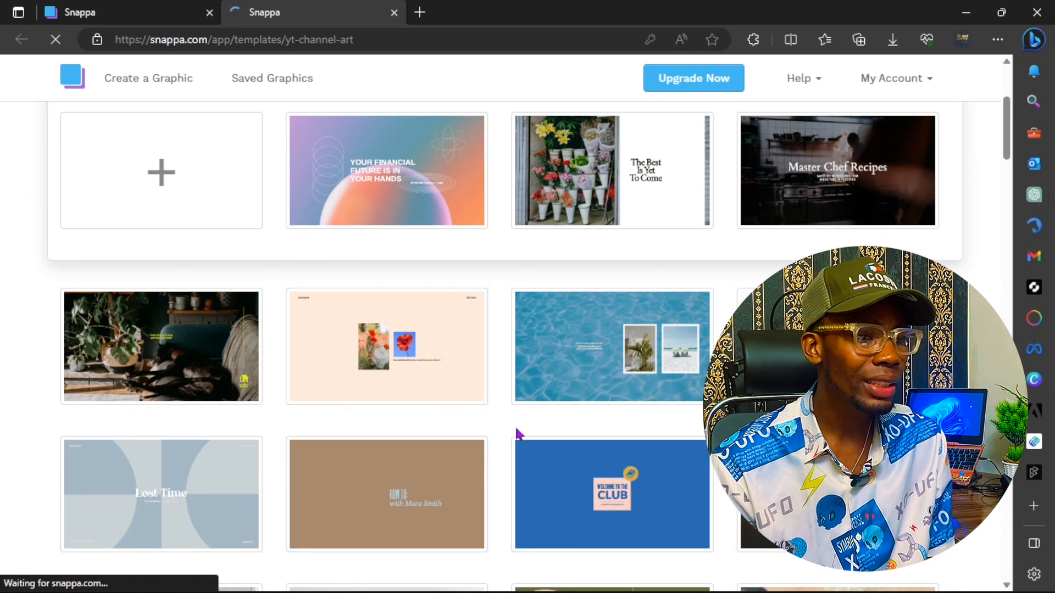
scroll(566, 435, down, 4)
scroll(563, 433, down, 4)
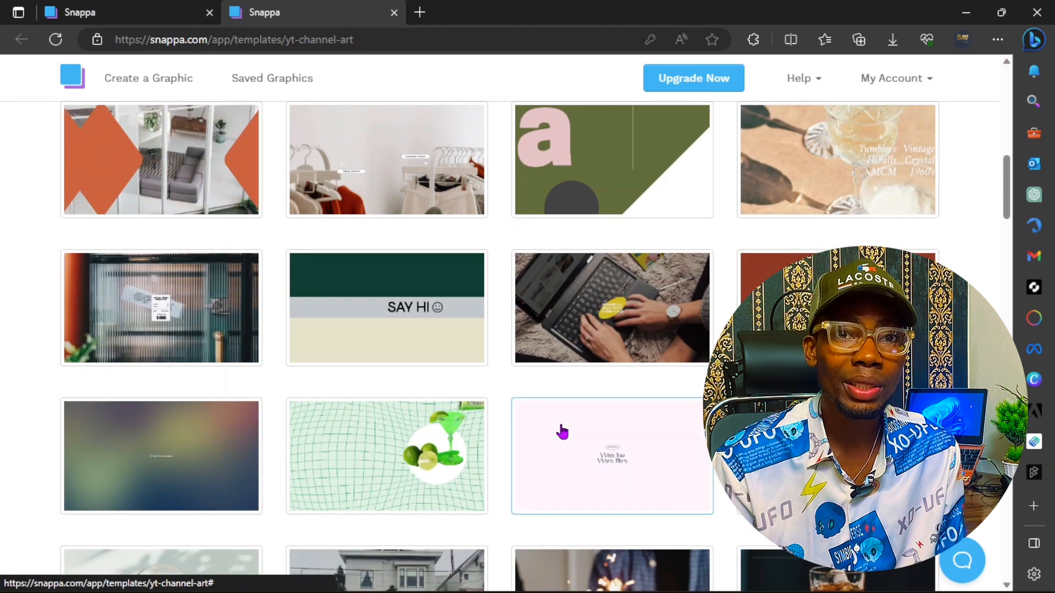
scroll(561, 433, down, 4)
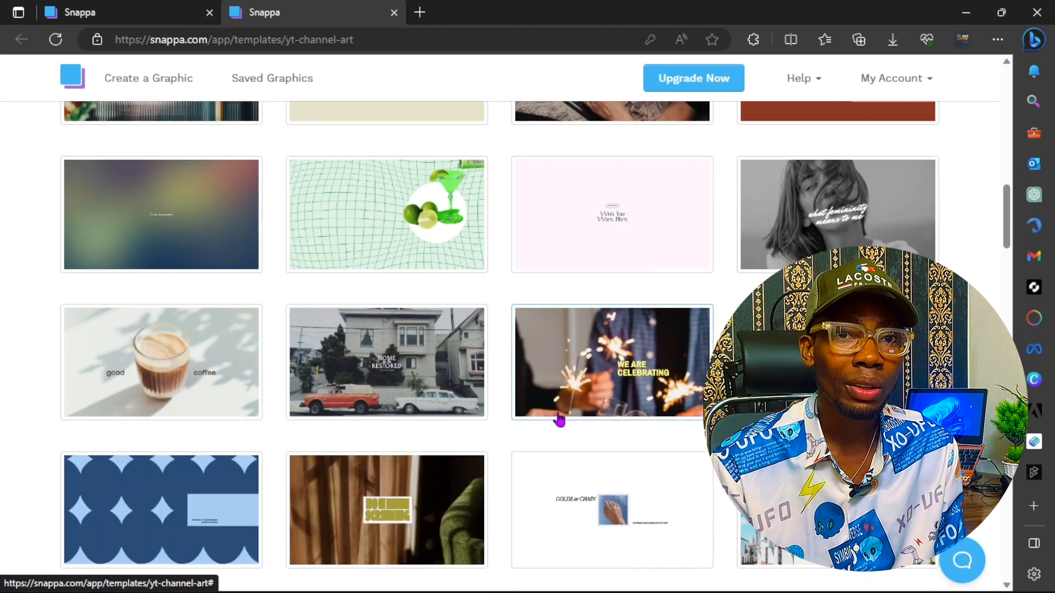
scroll(559, 421, up, 12)
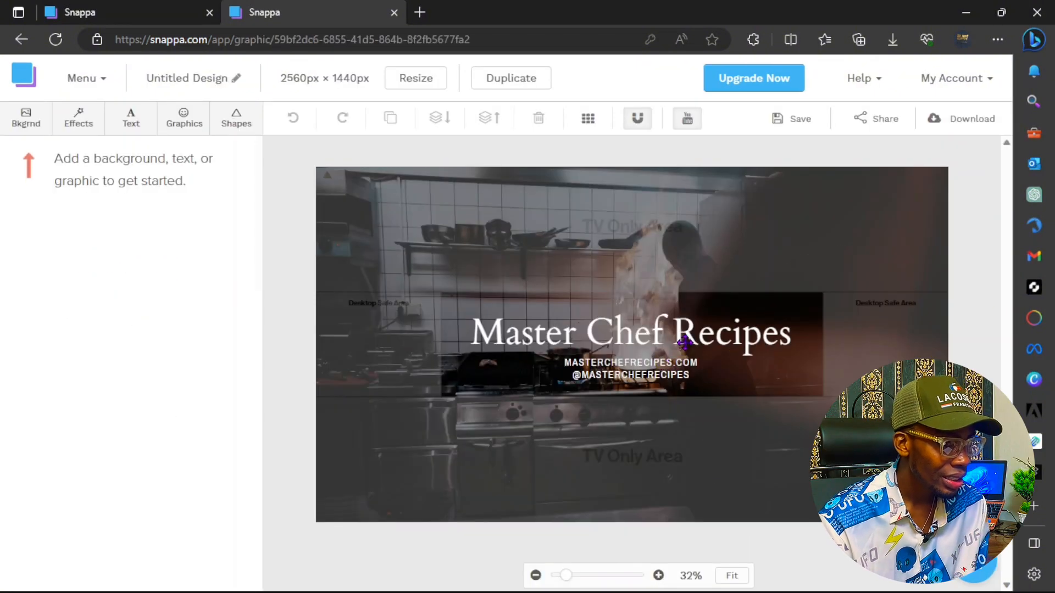
mouse_move(684, 342)
mouse_down()
mouse_move(707, 358)
mouse_move(690, 305)
mouse_move(633, 306)
mouse_move(649, 294)
mouse_move(663, 323)
mouse_move(689, 331)
mouse_up()
mouse_move(566, 575)
mouse_down()
mouse_move(612, 581)
mouse_move(570, 582)
mouse_up()
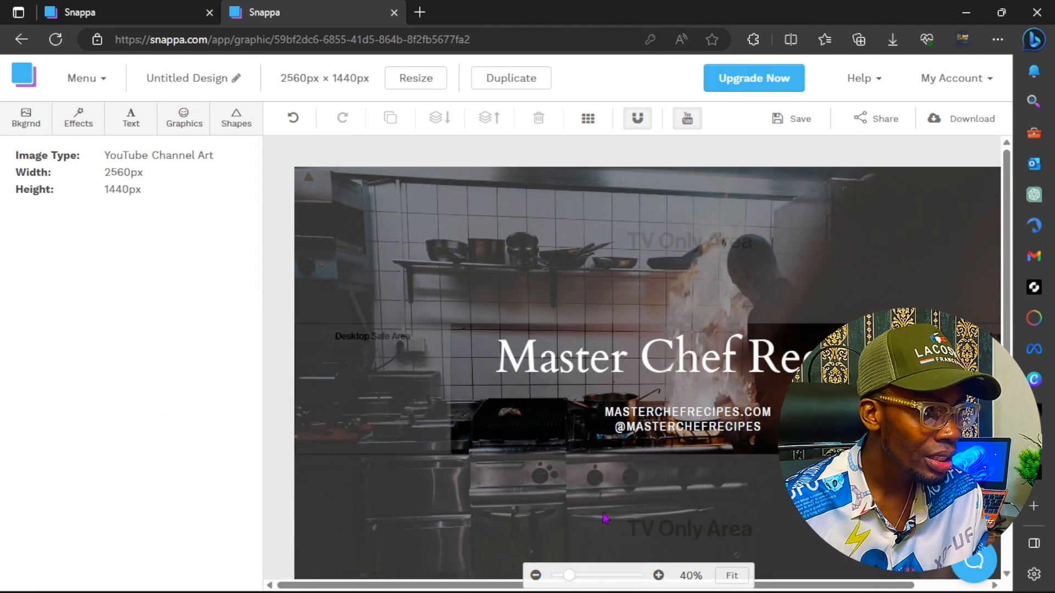
scroll(616, 448, down, 2)
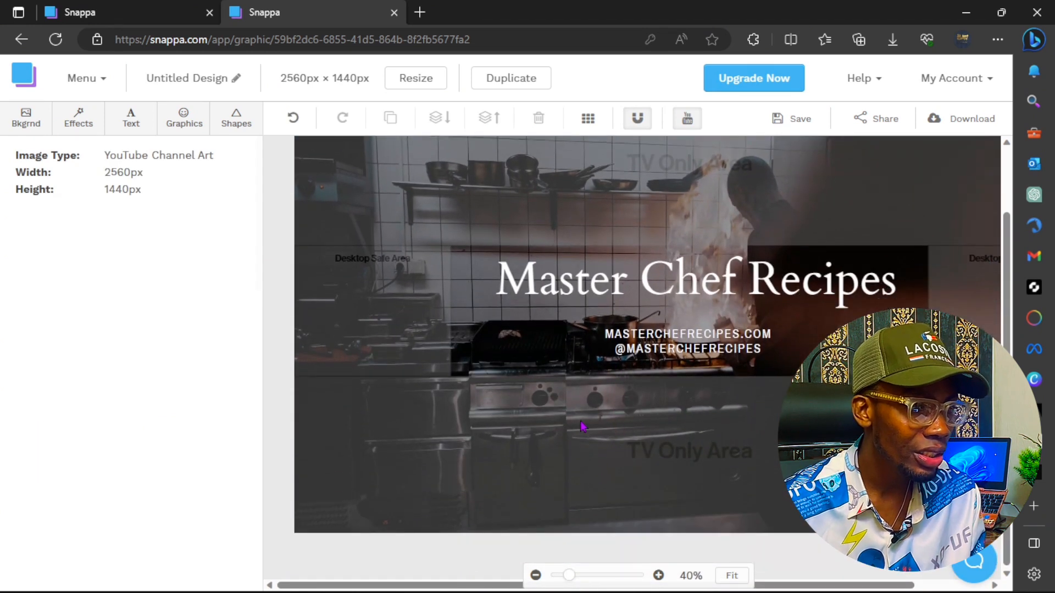
scroll(582, 427, up, 2)
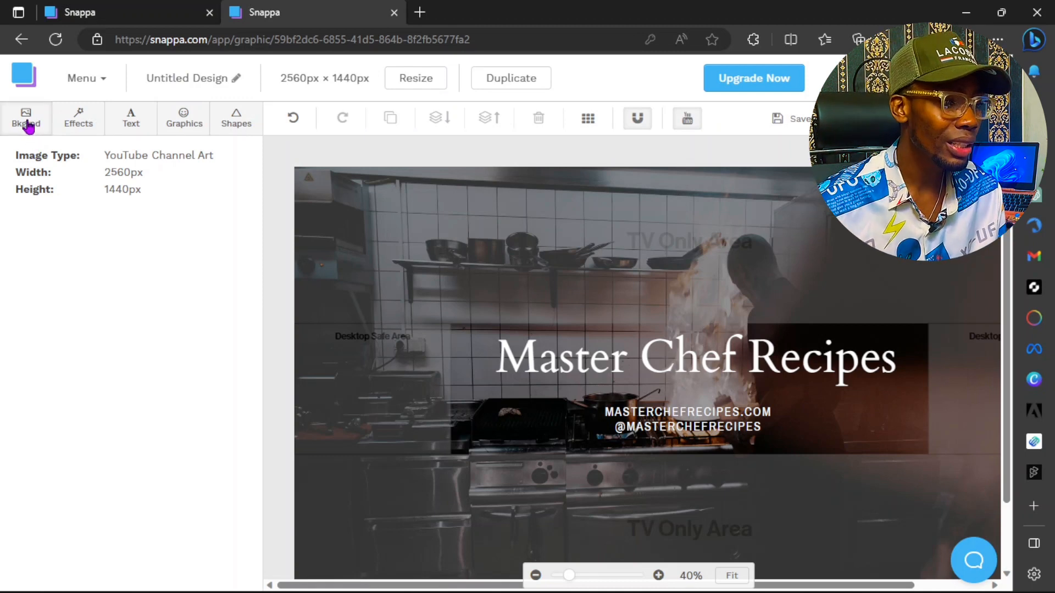
click(28, 128)
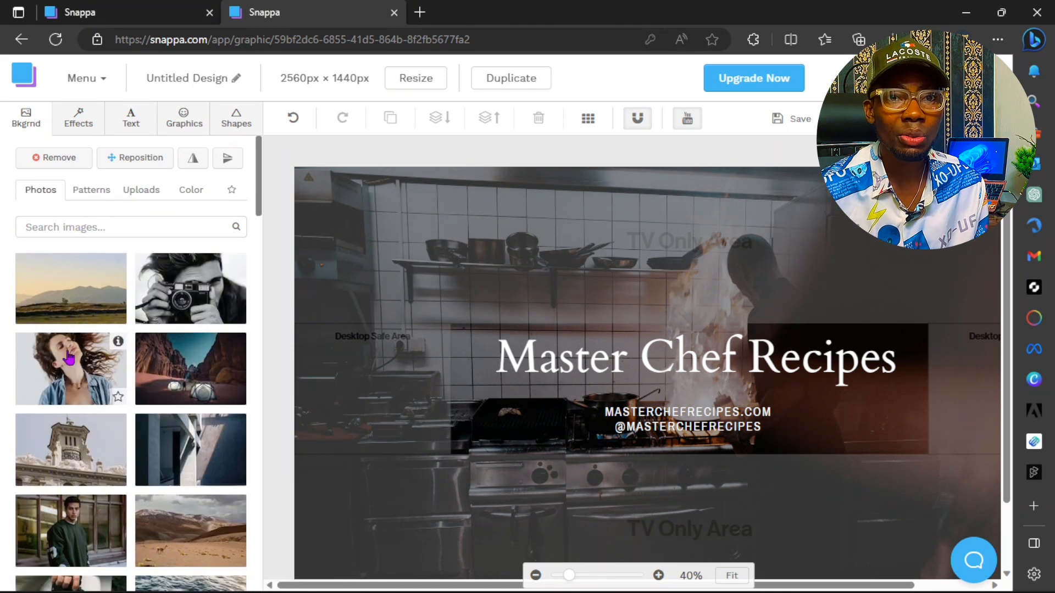
Step: Search the background photos for 'COOKING'
click(71, 227)
text(COOKING)
key(Return)
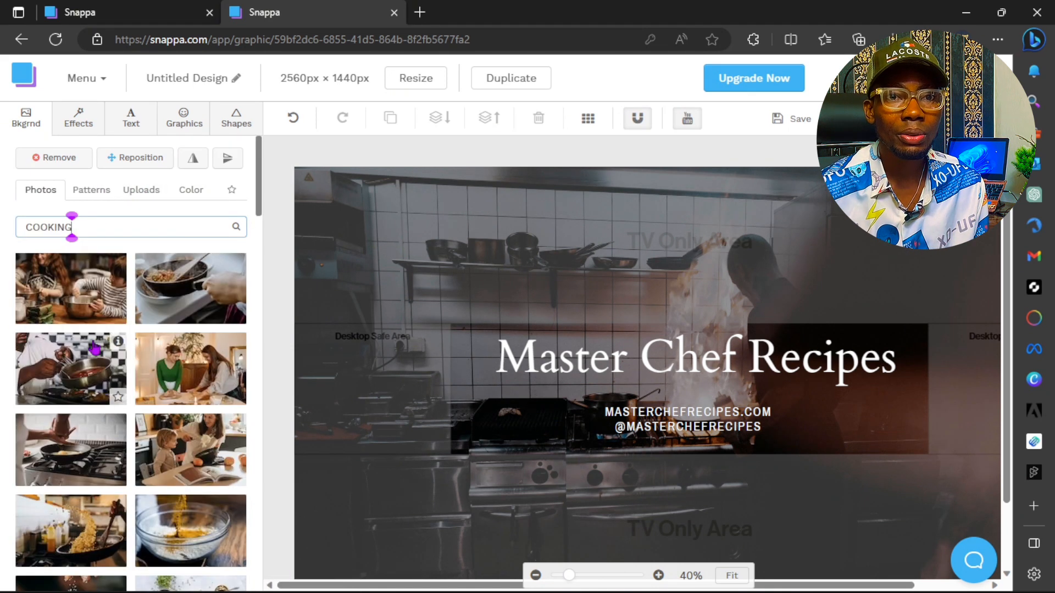
Step: Try cooking photos as the background, ending on the overhead salad-bowl photo
click(76, 310)
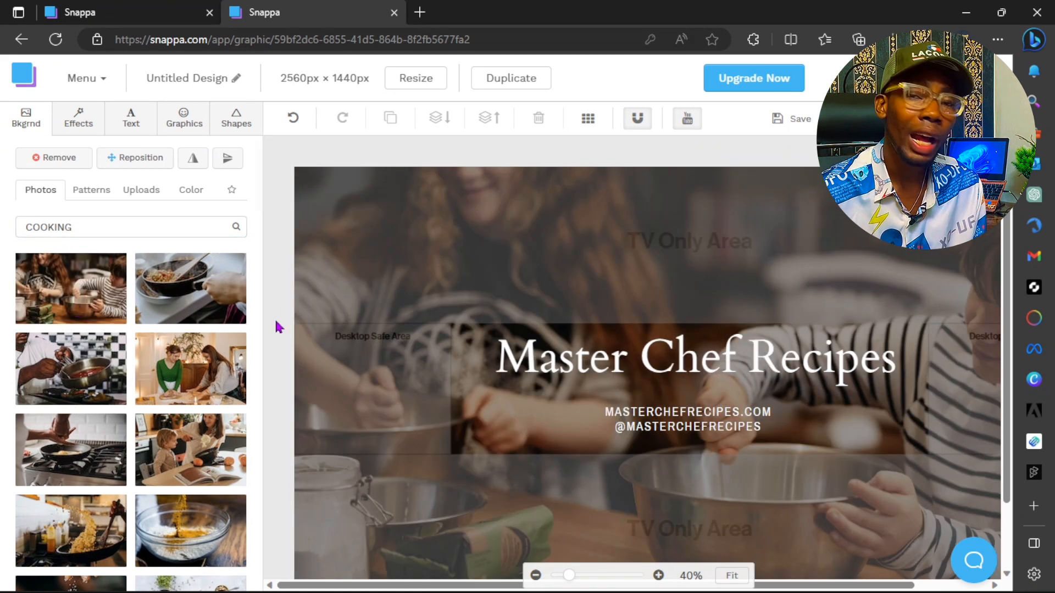
click(179, 299)
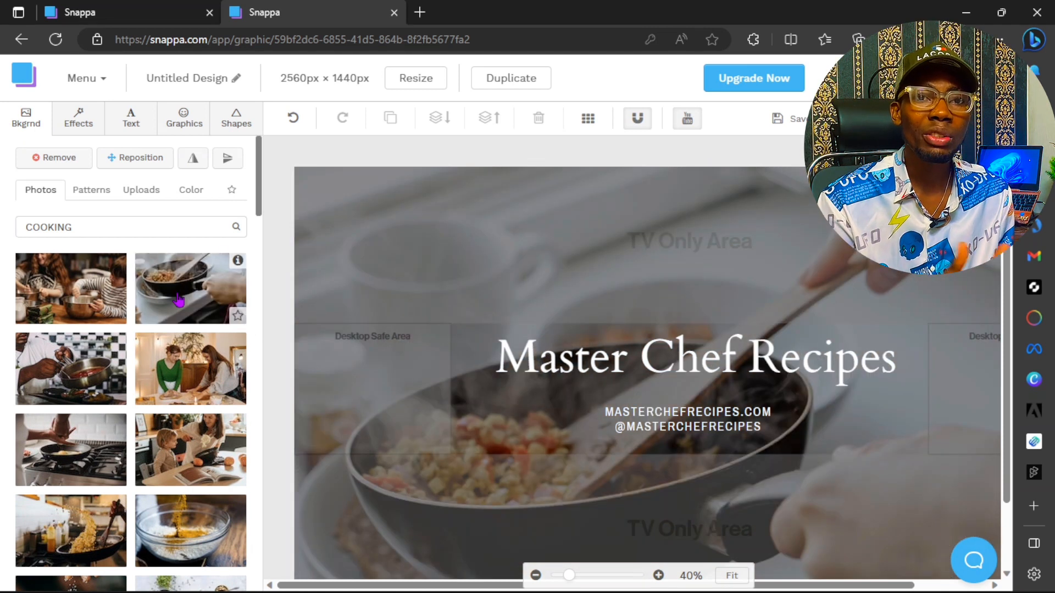
scroll(160, 395, down, 3)
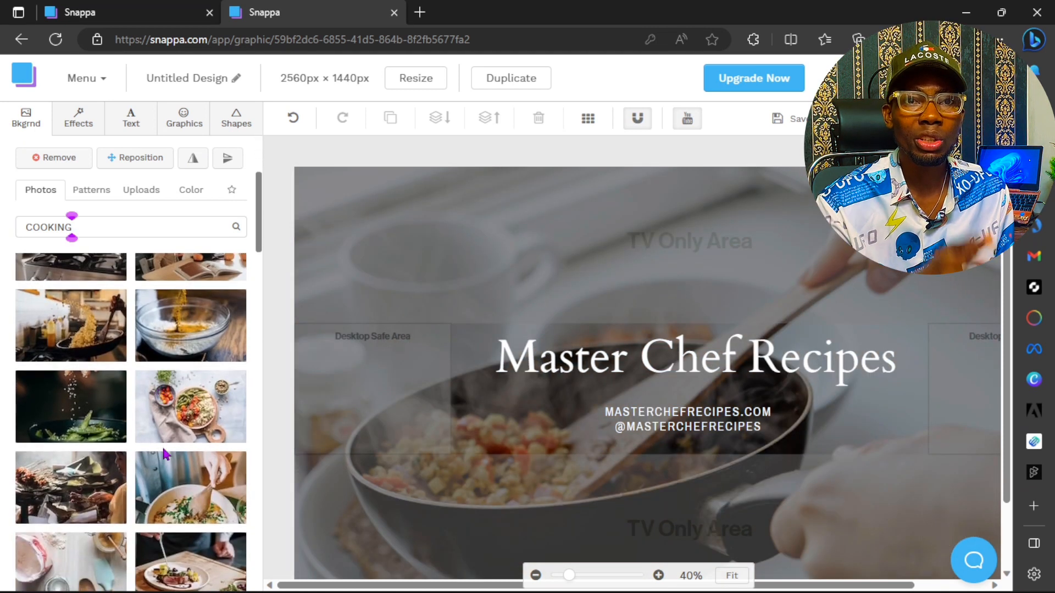
click(184, 437)
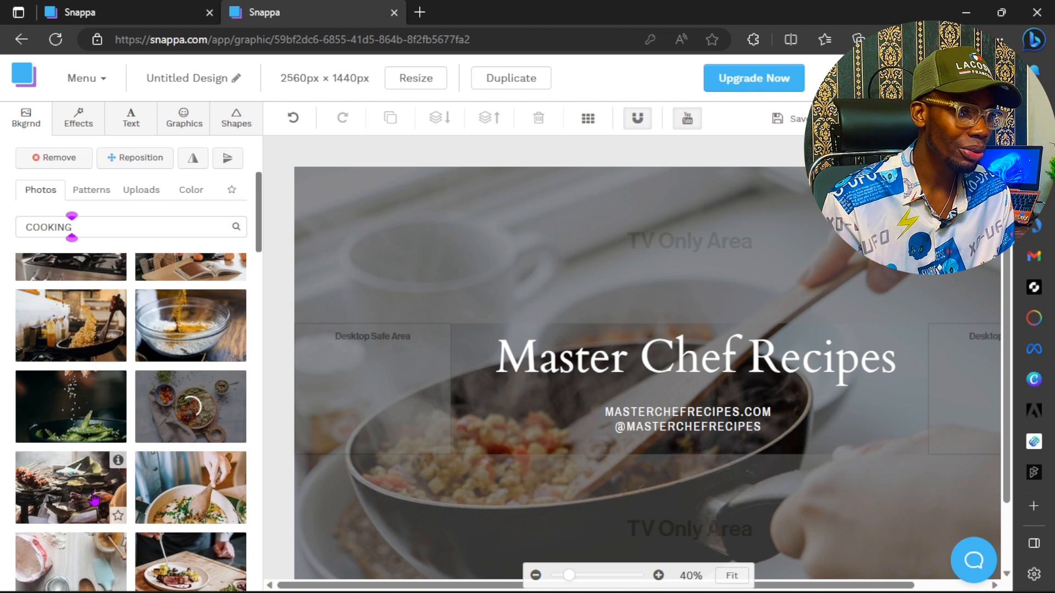
scroll(71, 503, down, 3)
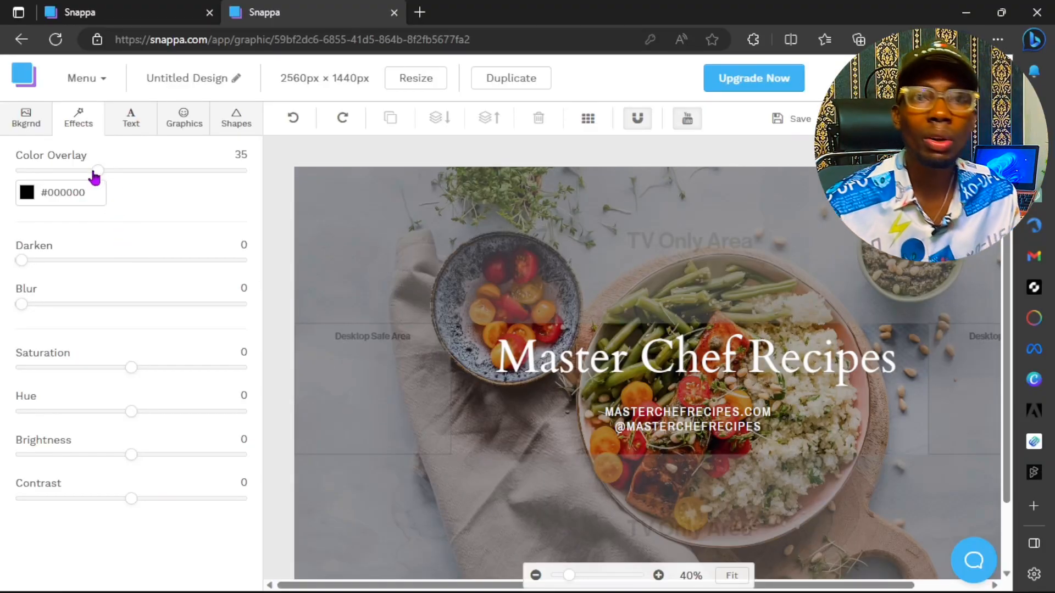
Step: Adjust the background photo's Darken effect slider, leaving it at 11
drag(31, 266, 189, 318)
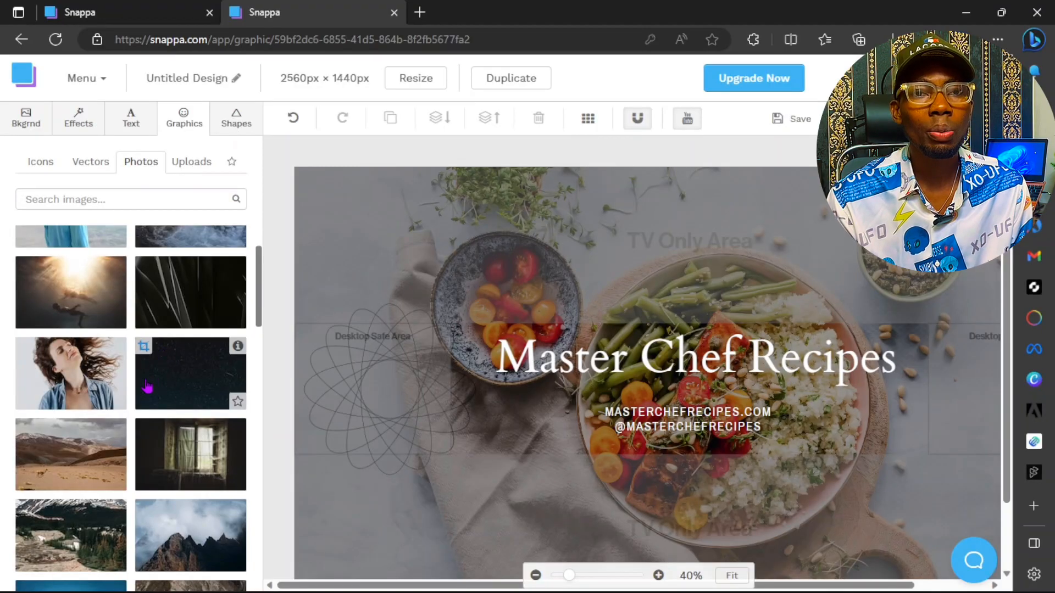
Step: Add the uploaded SUBSCRIBE NOW badge, shrink it, and place it beside the title's end
scroll(147, 374, up, 5)
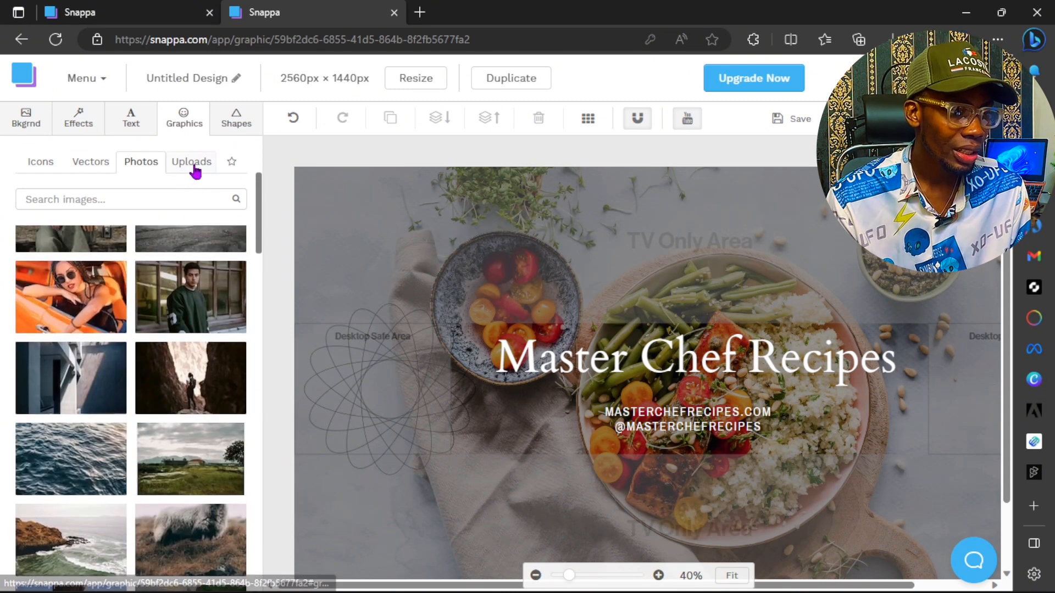
click(194, 161)
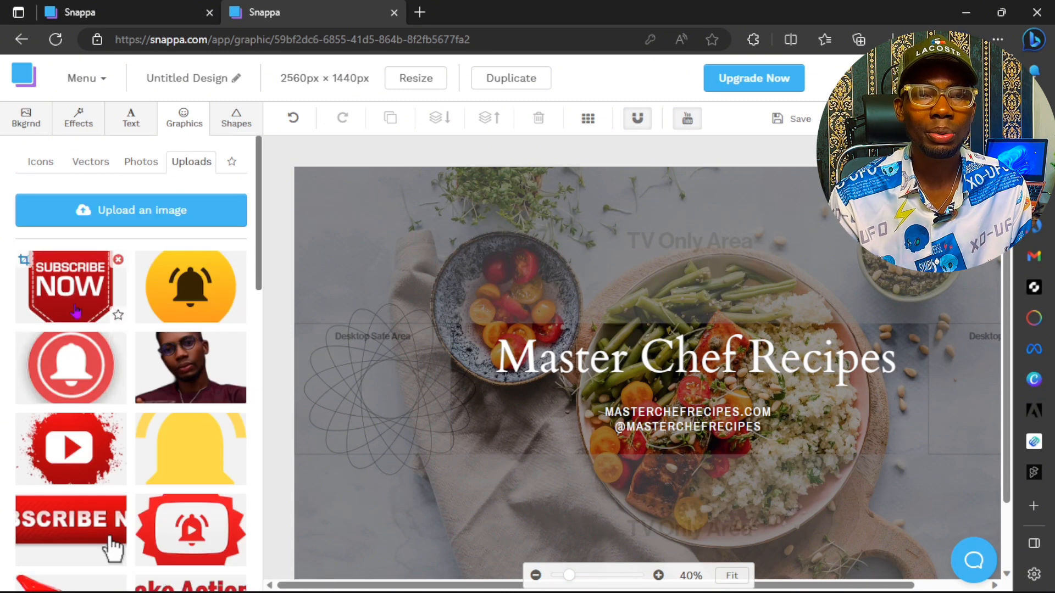
click(96, 309)
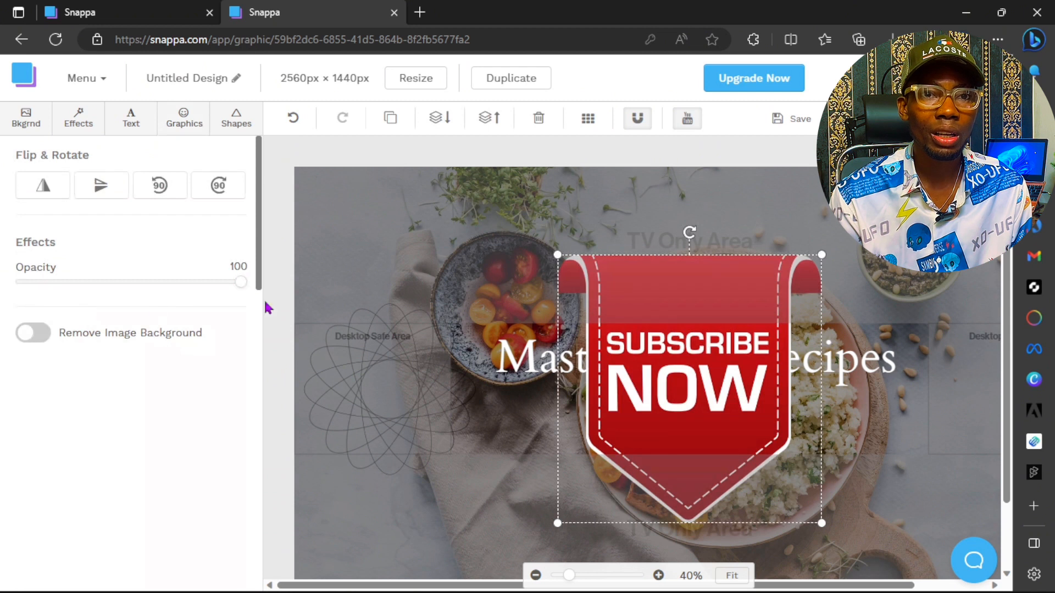
drag(820, 522, 676, 347)
drag(639, 314, 877, 399)
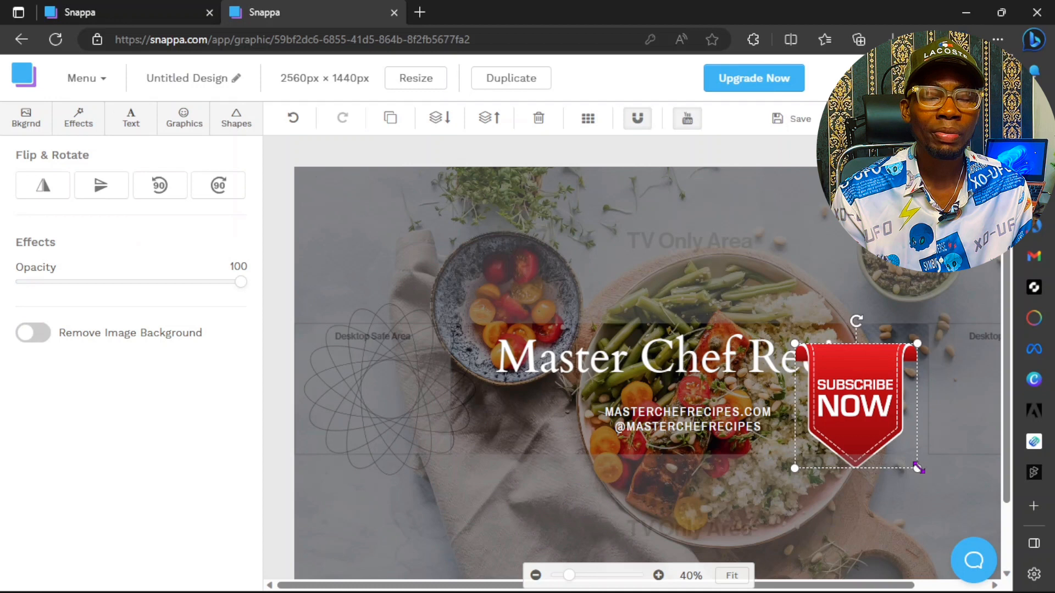
drag(907, 448, 948, 399)
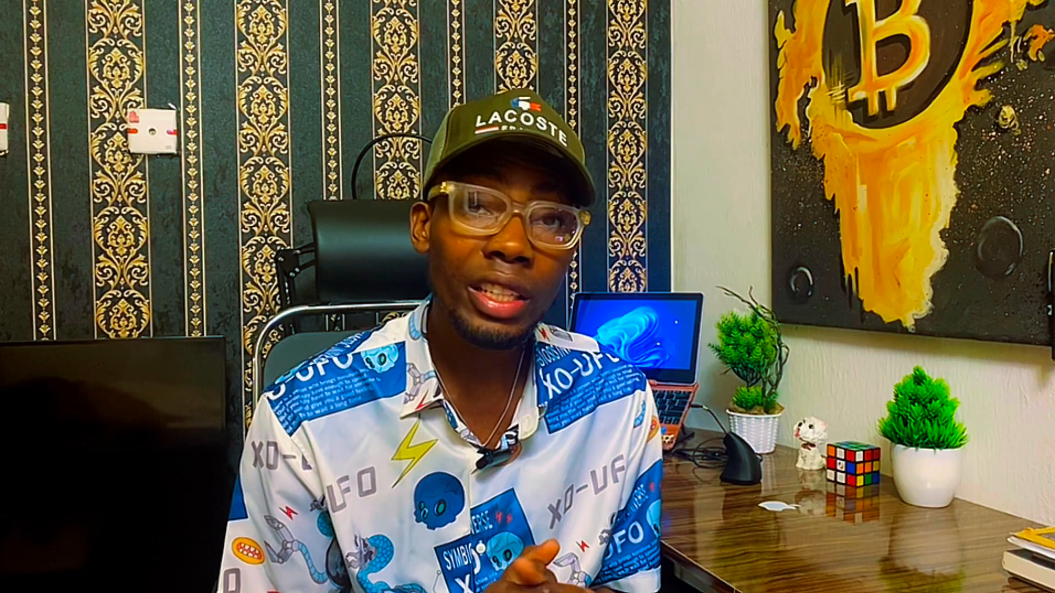